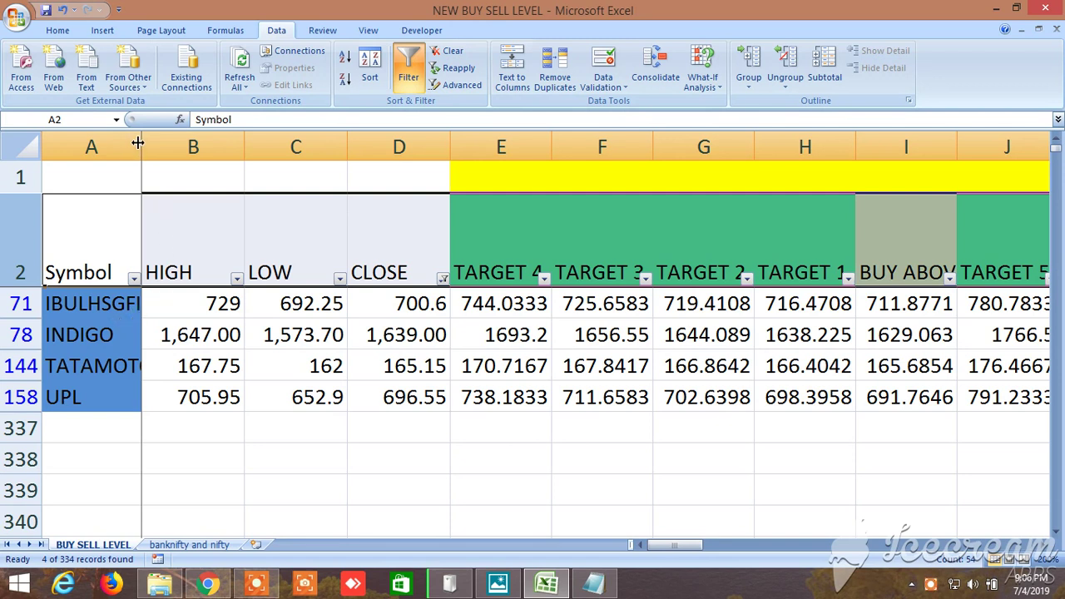
# Widen the Symbol column to fit the full names, and examine the BUY ABOVE column and its TARGET 1 to TARGET 8 columns
pyautogui.moveTo(137, 144); pyautogui.dragTo(187, 144)
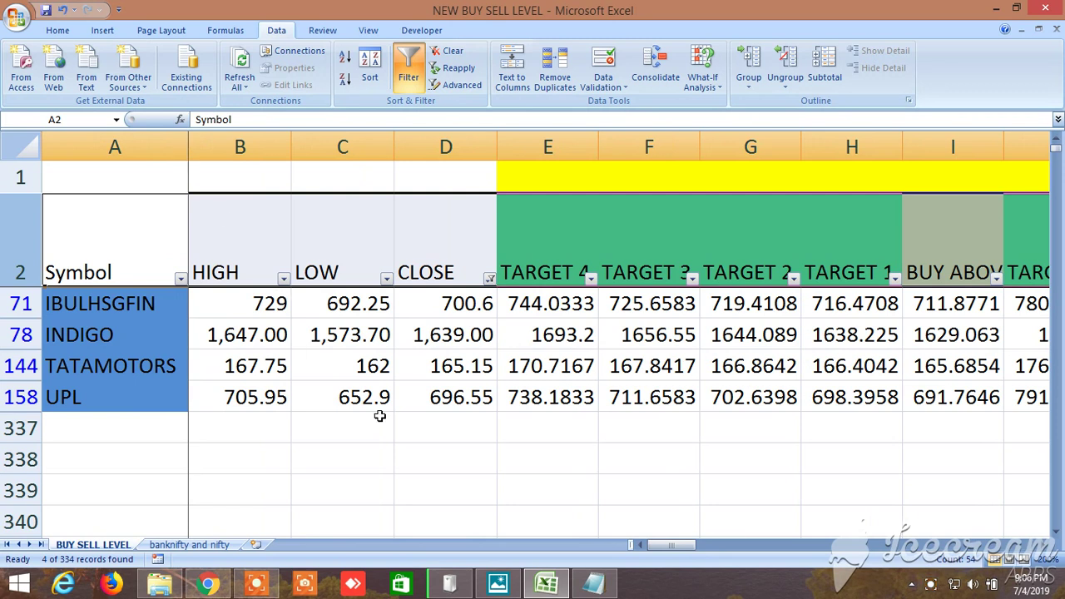
pyautogui.click(923, 247)
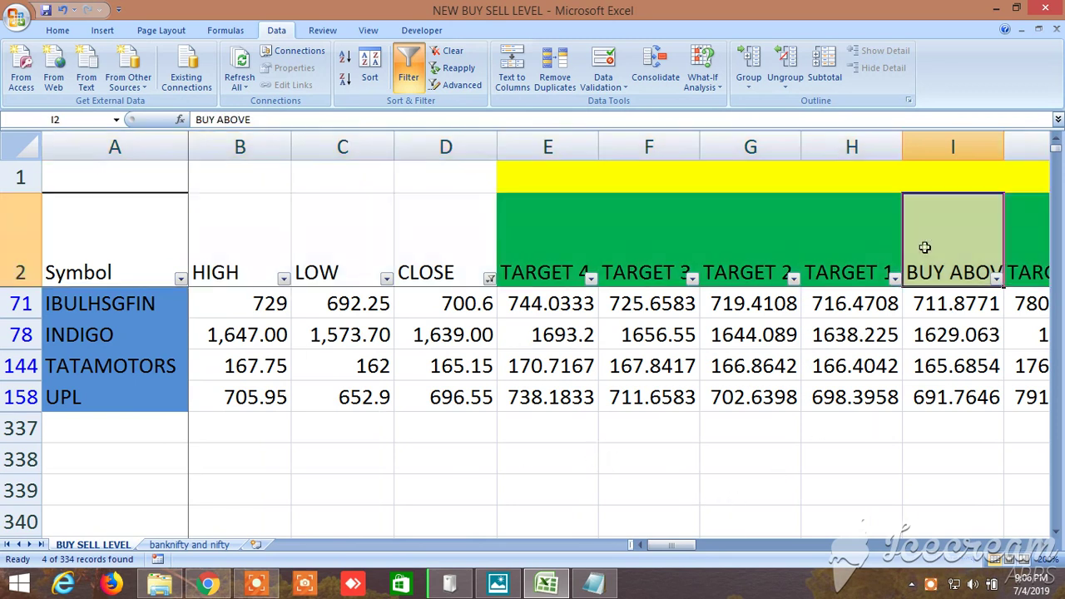
pyautogui.click(1044, 545)
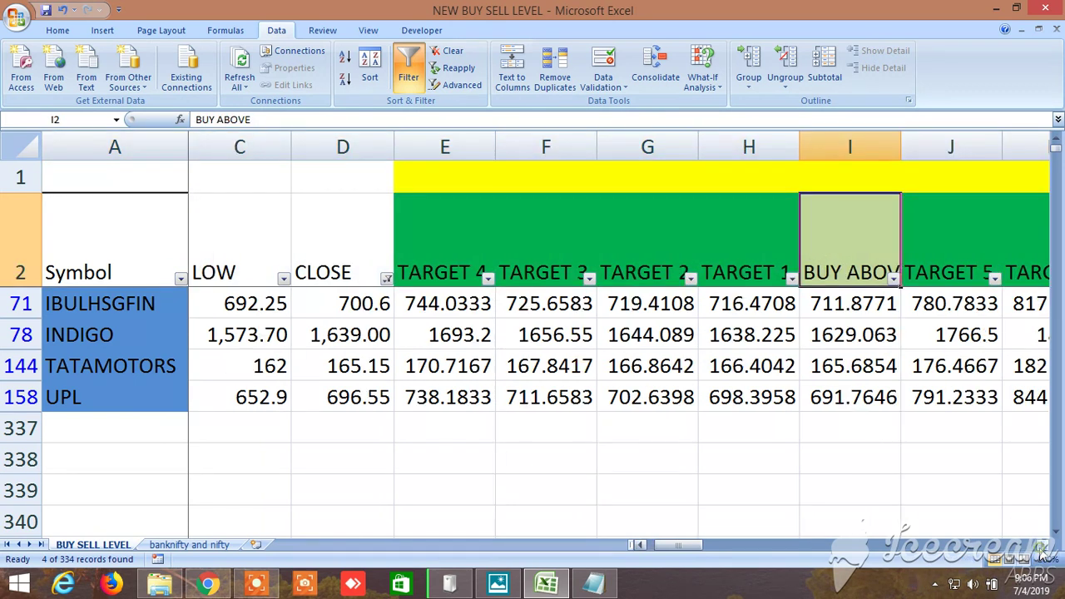
pyautogui.click(1044, 544)
pyautogui.click(633, 250)
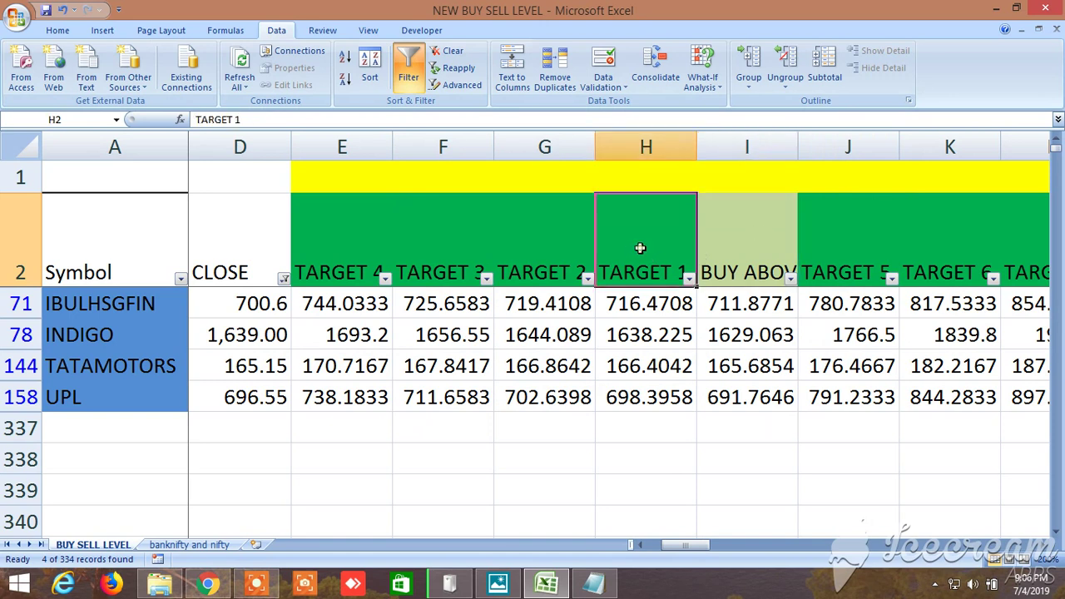
pyautogui.click(350, 235)
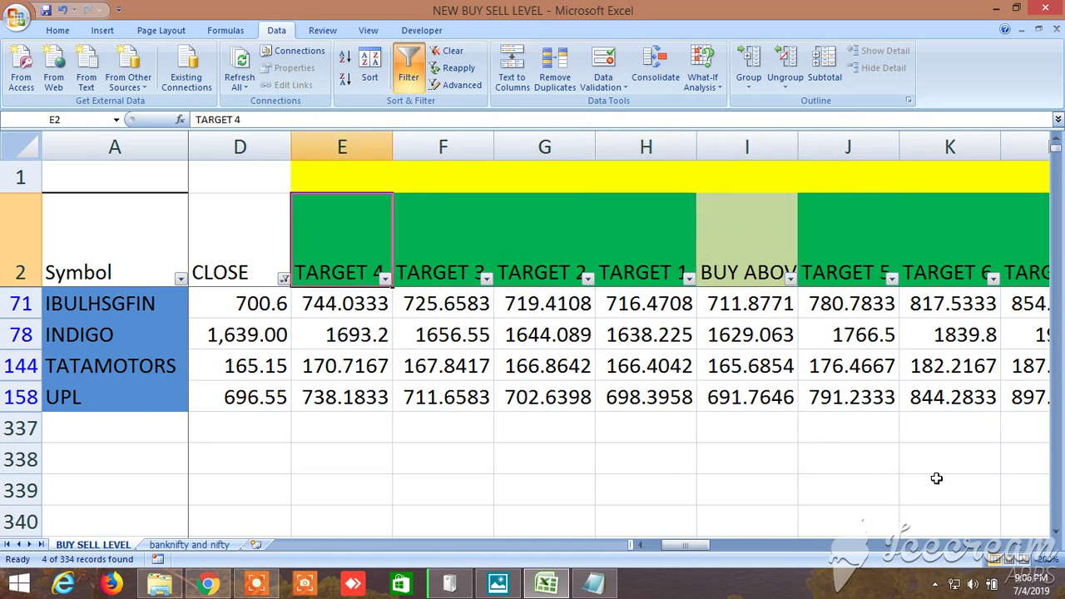
pyautogui.click(848, 248)
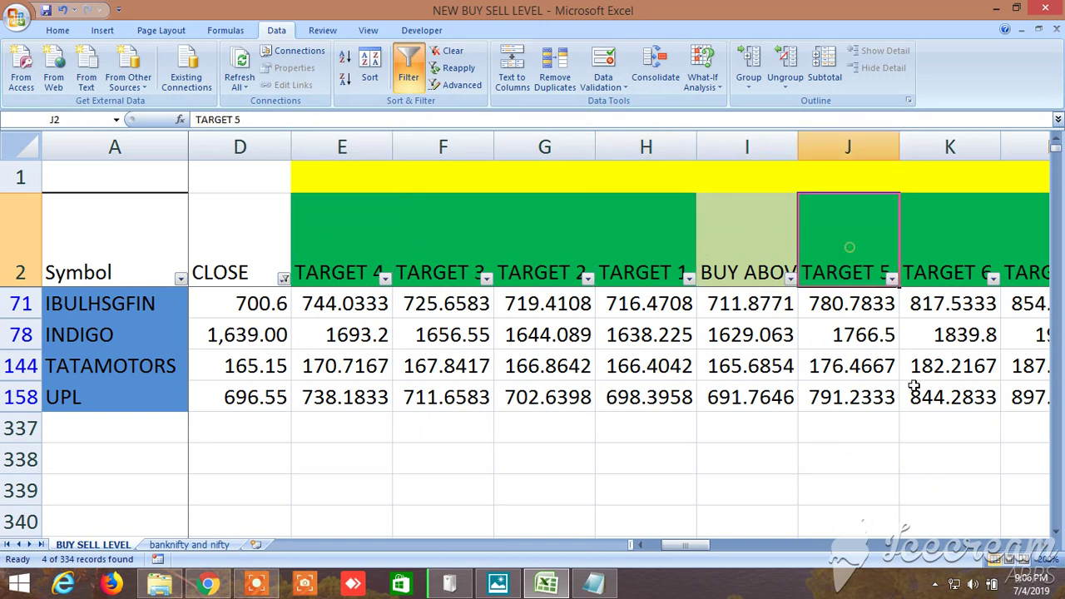
pyautogui.click(1044, 545)
pyautogui.click(1044, 545)
pyautogui.click(1044, 545)
pyautogui.click(836, 237)
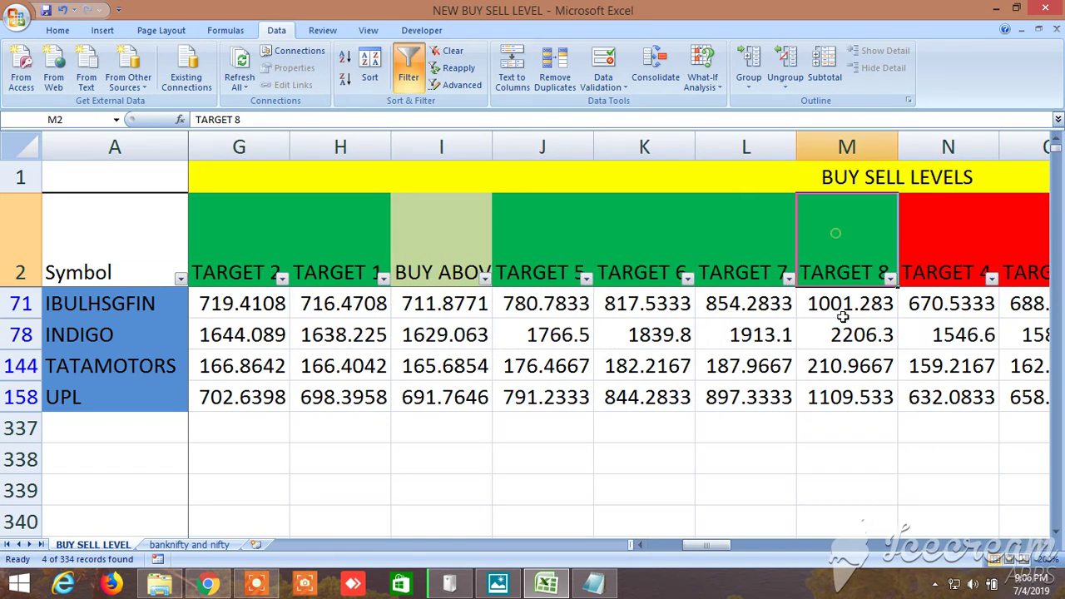
# Examine the SELL BELOW column and its TARGET 1 to Target 8 columns for the filtered symbols
pyautogui.click(1044, 545)
pyautogui.click(1044, 545)
pyautogui.click(1044, 545)
pyautogui.click(1044, 545)
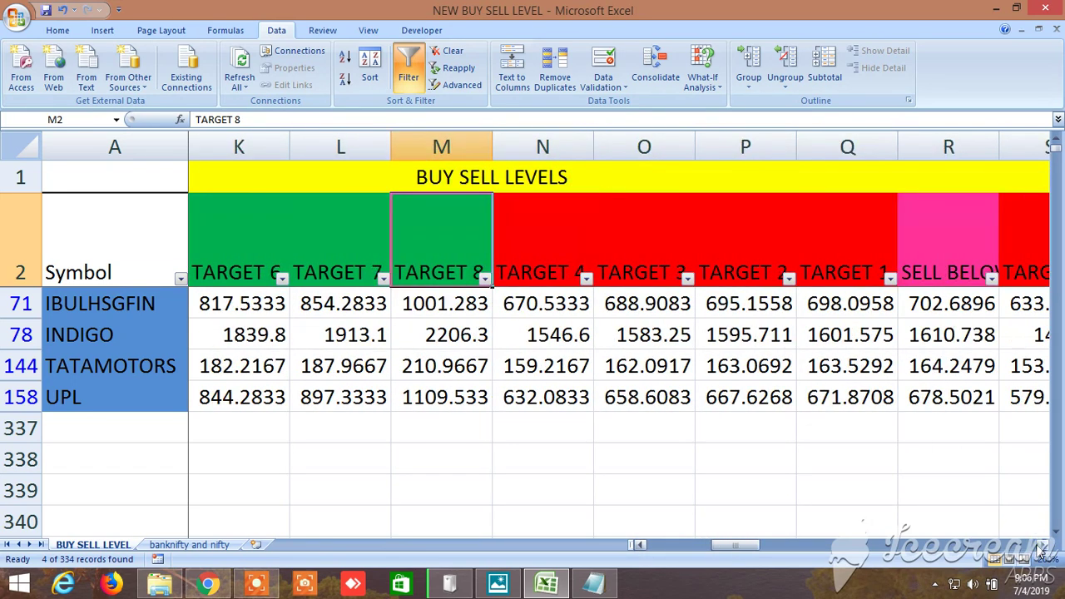
pyautogui.click(1044, 545)
pyautogui.click(821, 235)
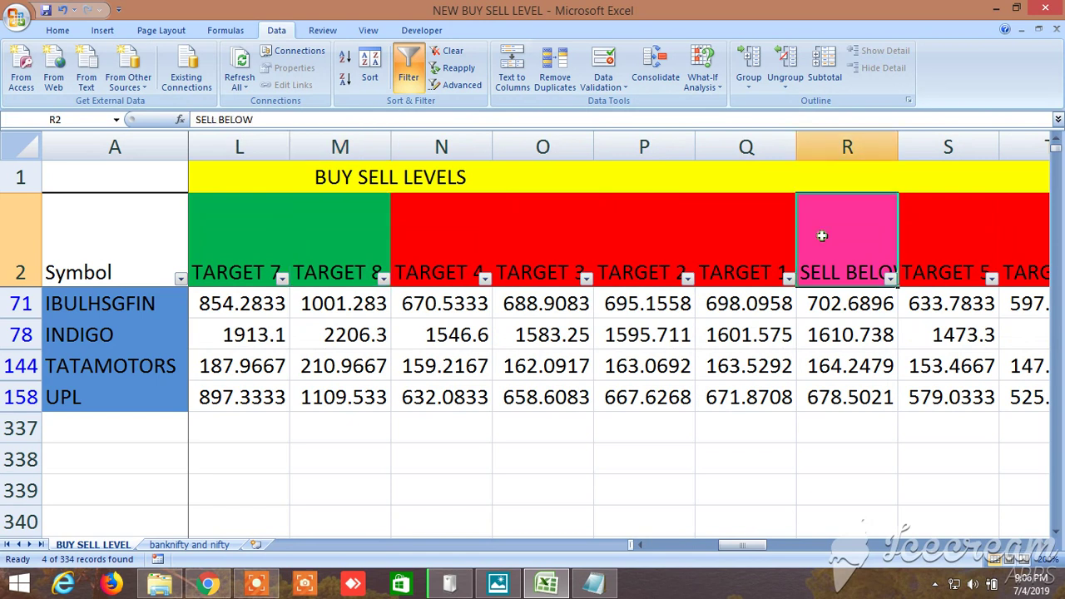
pyautogui.click(748, 241)
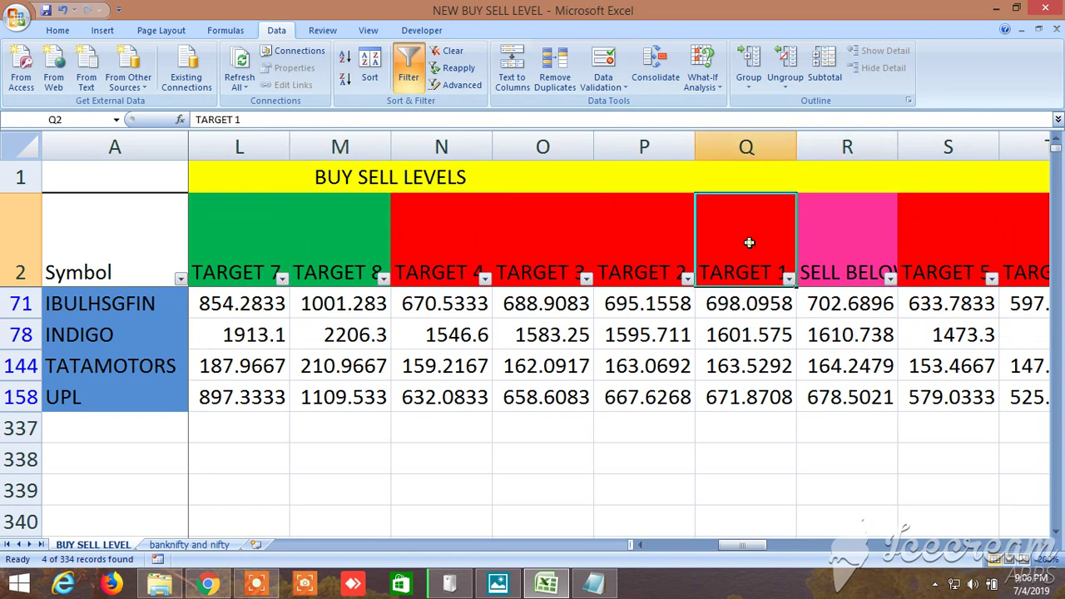
pyautogui.click(454, 248)
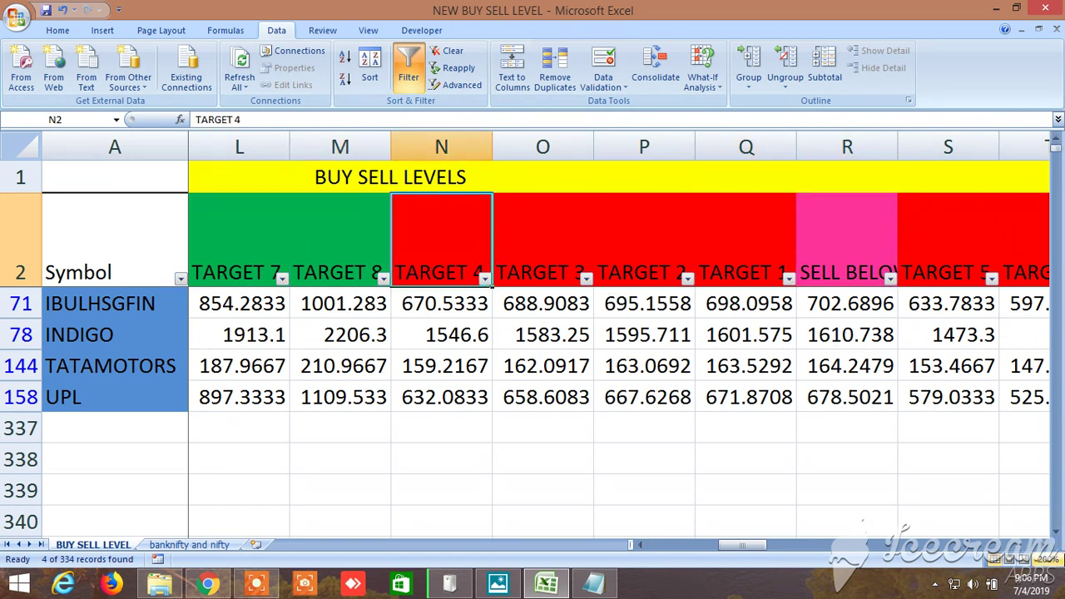
pyautogui.click(1044, 545)
pyautogui.click(1044, 545)
pyautogui.click(1044, 545)
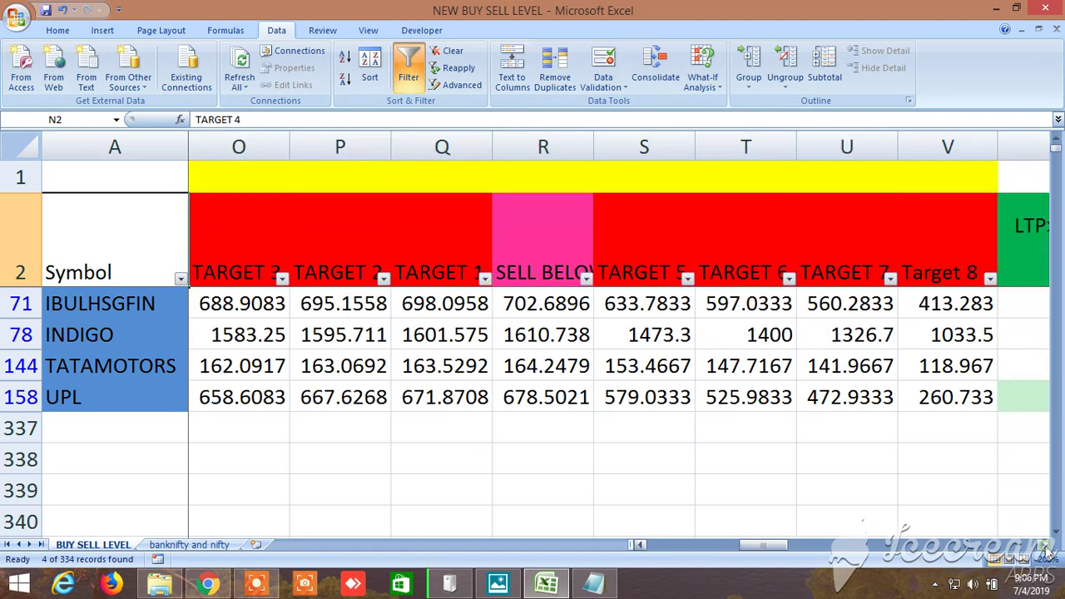
pyautogui.click(625, 233)
pyautogui.click(946, 239)
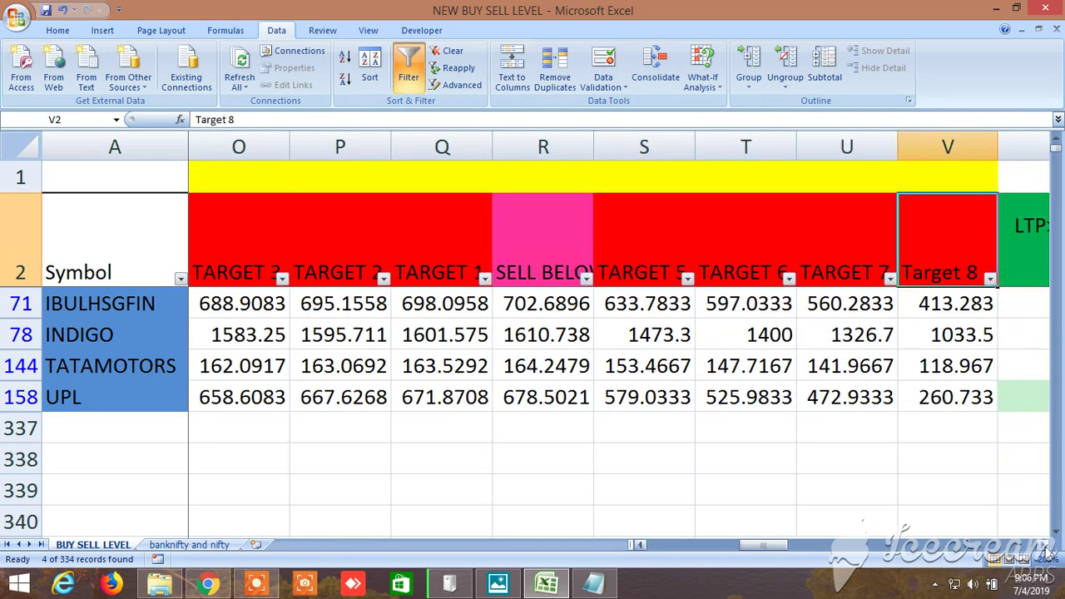
# Examine the ALTERNATIVE BUY SELL LEVELS section, from BUY ABOVE and SELL BELOW with three targets each to the ADVANCE column
pyautogui.moveTo(1043, 547); pyautogui.dragTo(1044, 547)
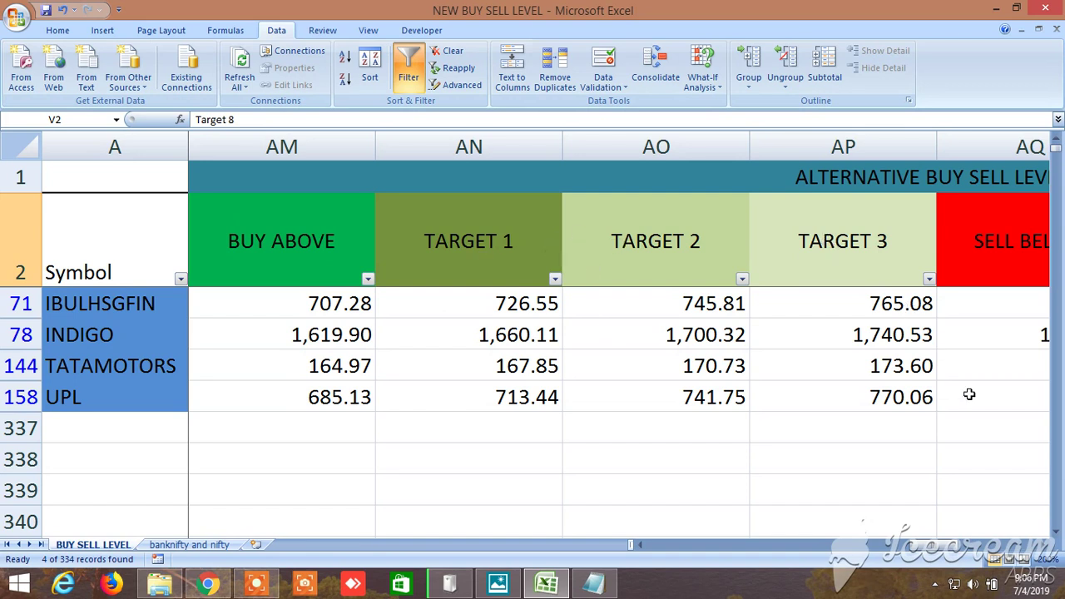
pyautogui.hscroll(2, 1046, 551)
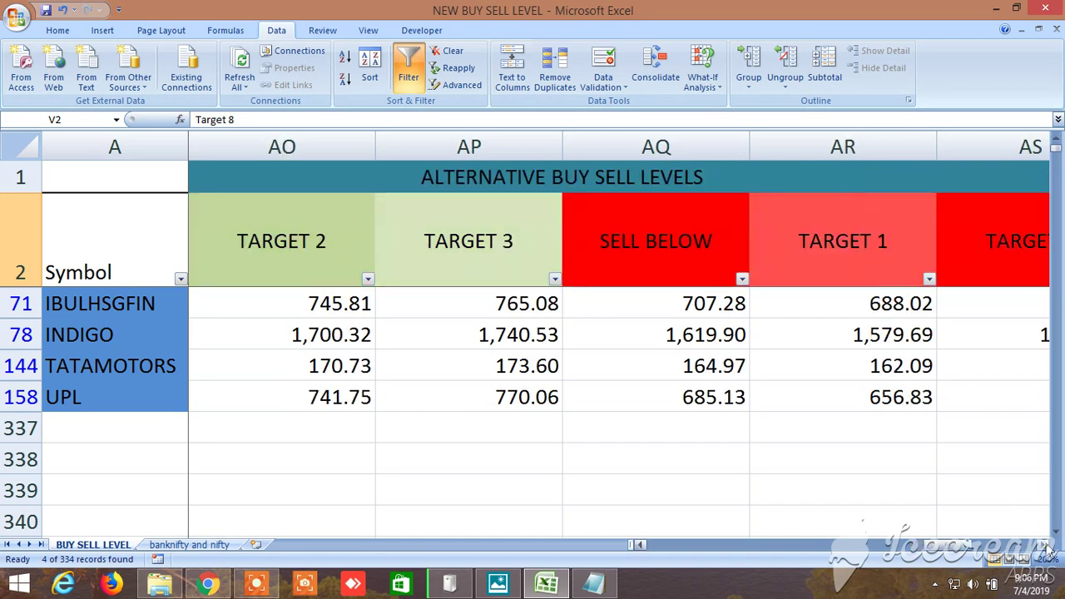
pyautogui.hscroll(1, 1048, 552)
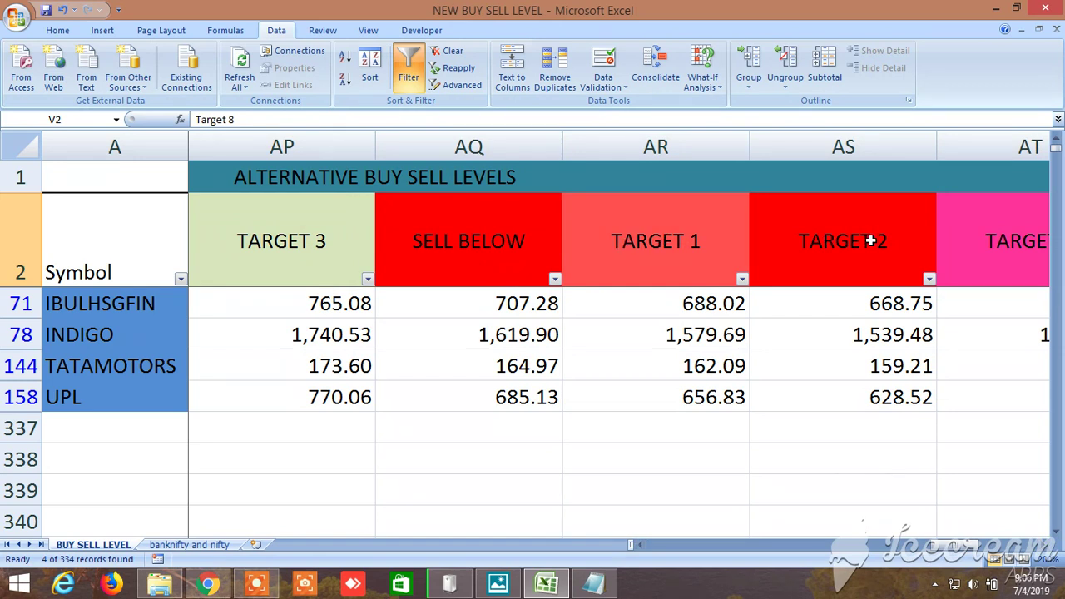
pyautogui.hscroll(1, 1046, 551)
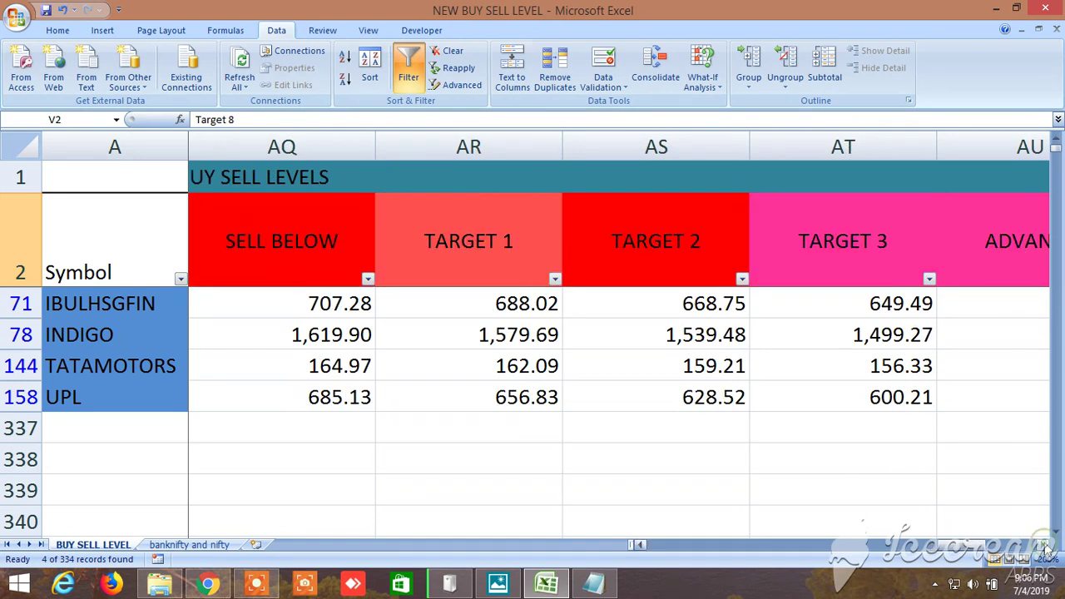
pyautogui.moveTo(955, 549); pyautogui.dragTo(929, 546)
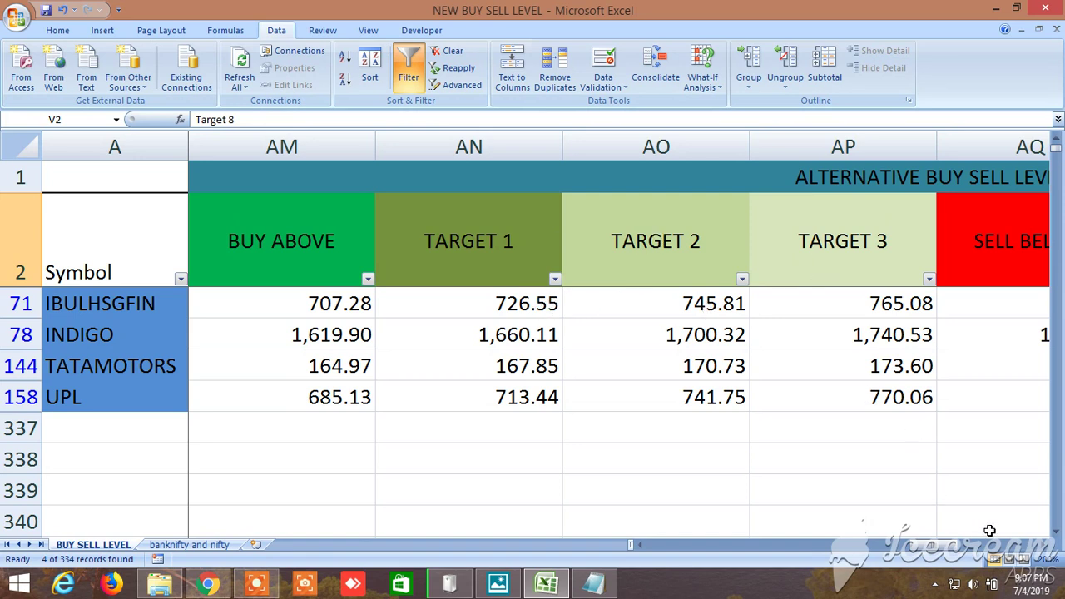
pyautogui.click(1038, 545)
pyautogui.click(1038, 545)
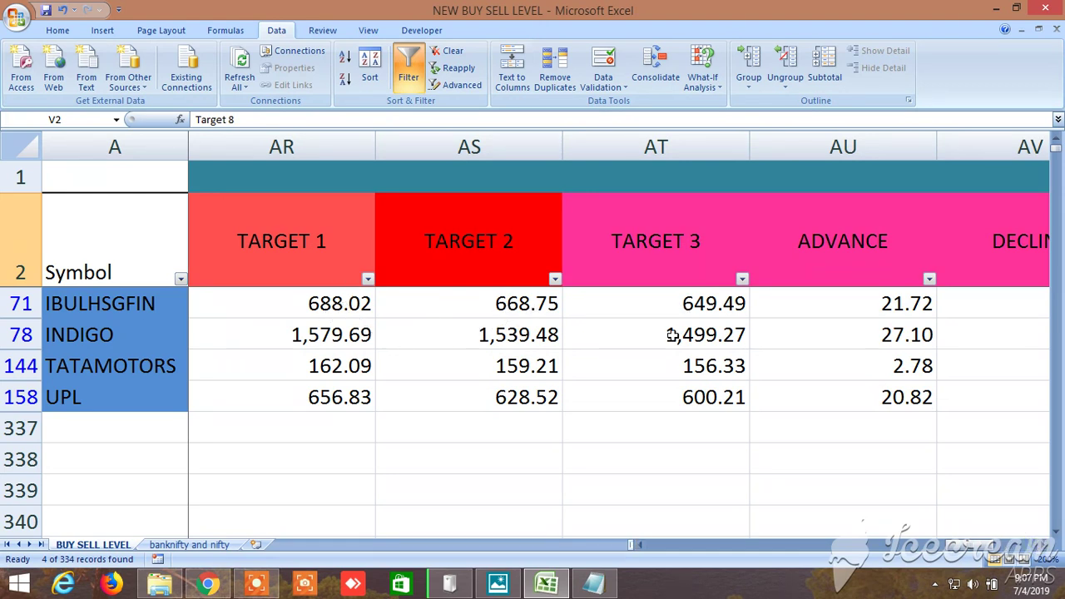
# Return to the first data columns, remove the filter from the table, and narrow the Symbol column
pyautogui.moveTo(1039, 545); pyautogui.dragTo(642, 547)
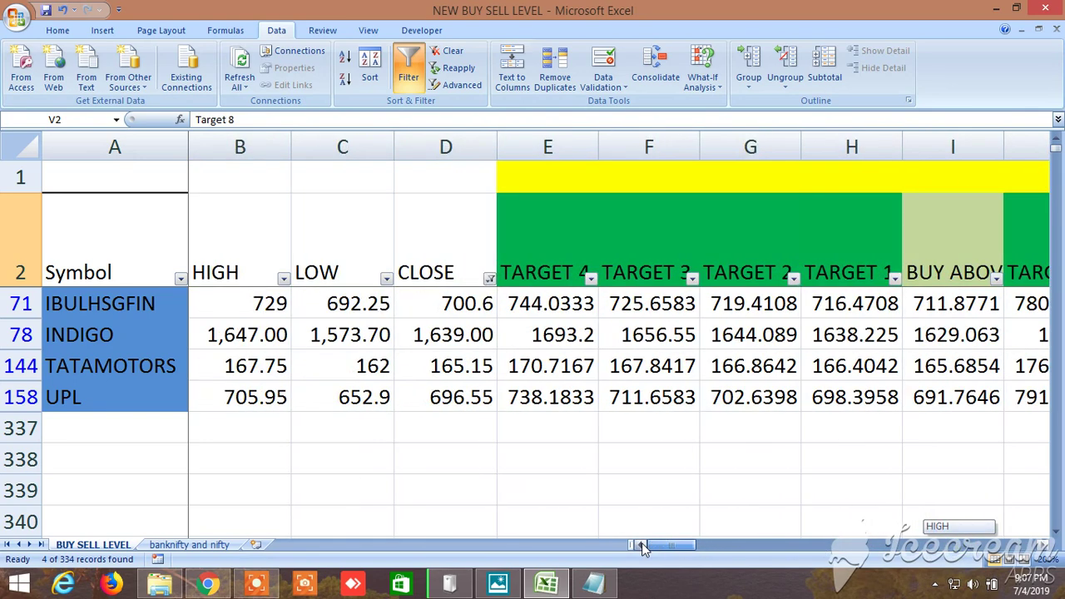
pyautogui.click(410, 72)
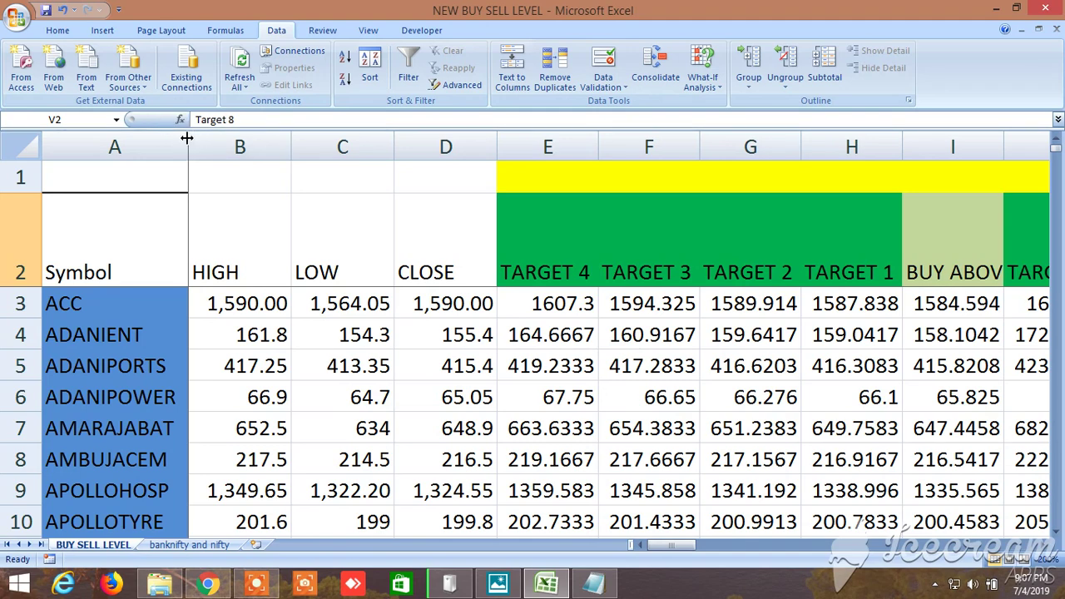
pyautogui.moveTo(188, 139); pyautogui.dragTo(145, 137)
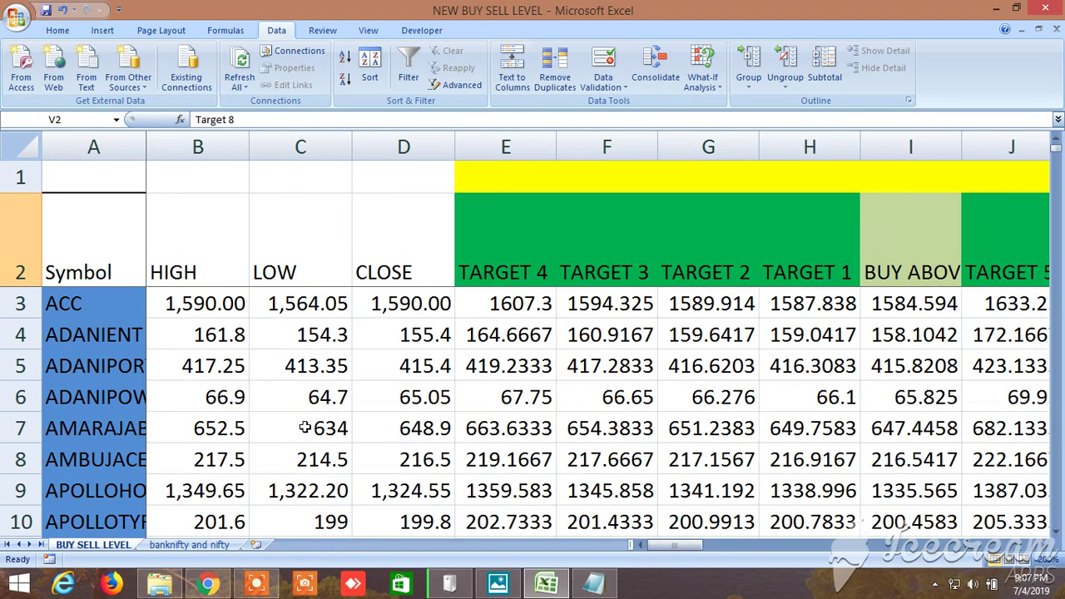
# Look through the unfiltered symbol rows, from the stocks down to the commodity, BANKNIFTY and NIFTY rows
pyautogui.scroll(-6, 304, 428)
pyautogui.scroll(-20, 305, 428)
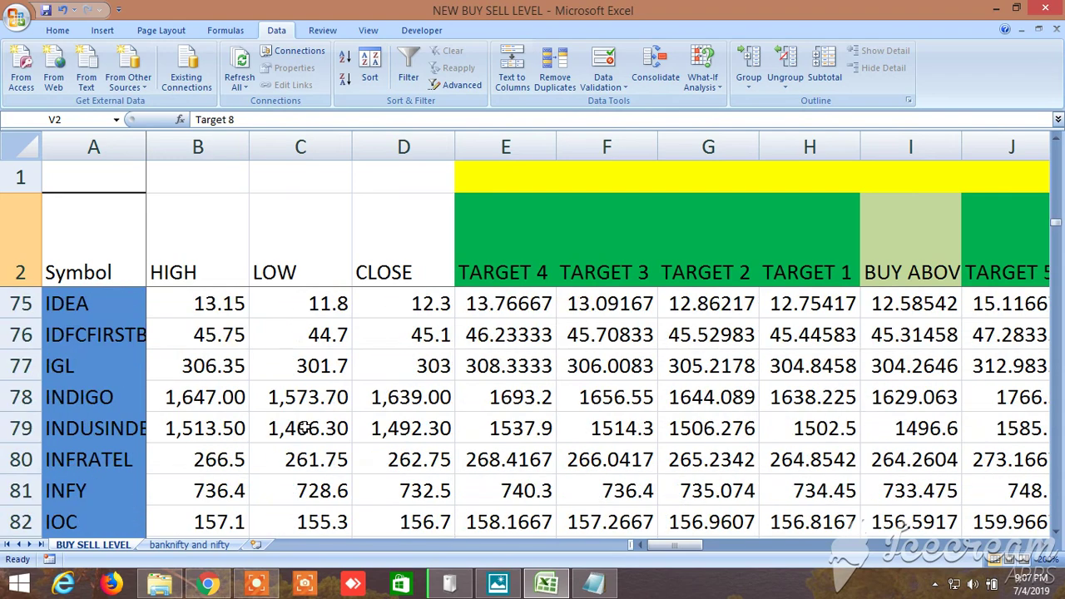
pyautogui.scroll(-11, 305, 427)
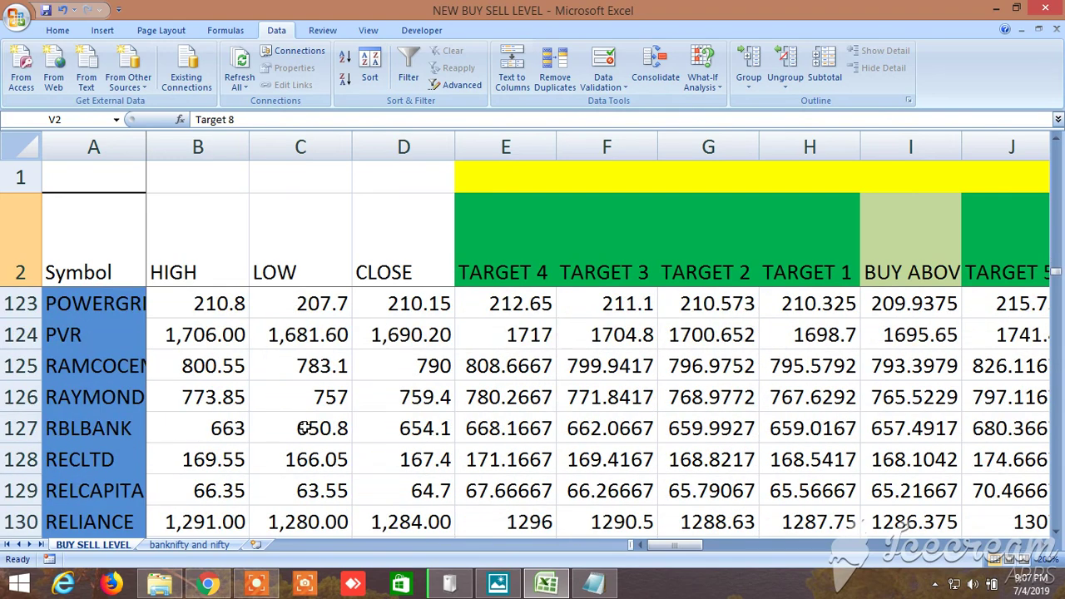
pyautogui.scroll(-1, 304, 428)
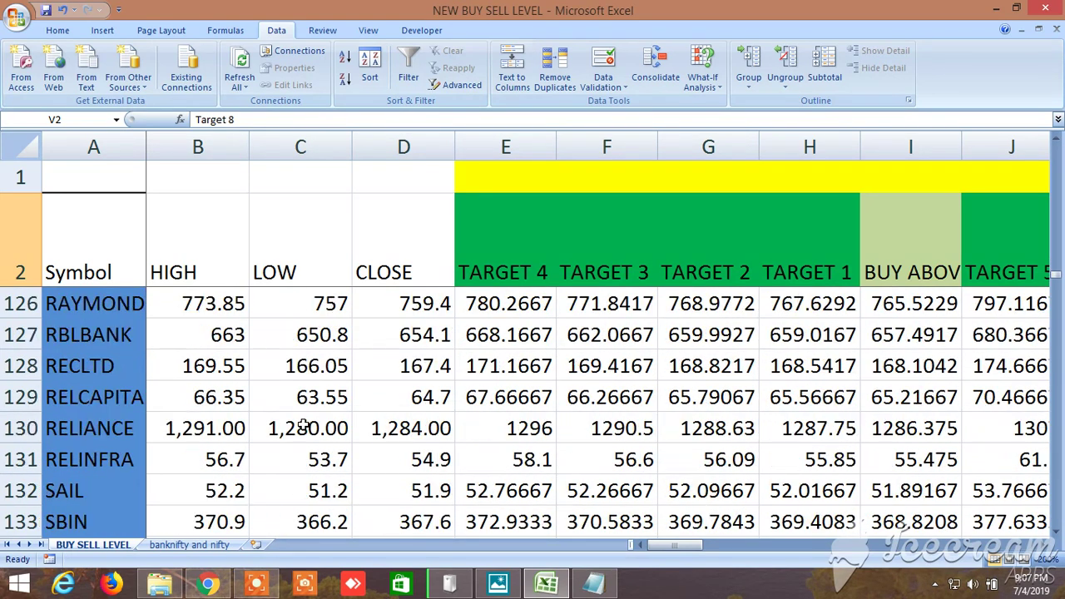
pyautogui.scroll(-5, 304, 425)
pyautogui.scroll(-8, 304, 425)
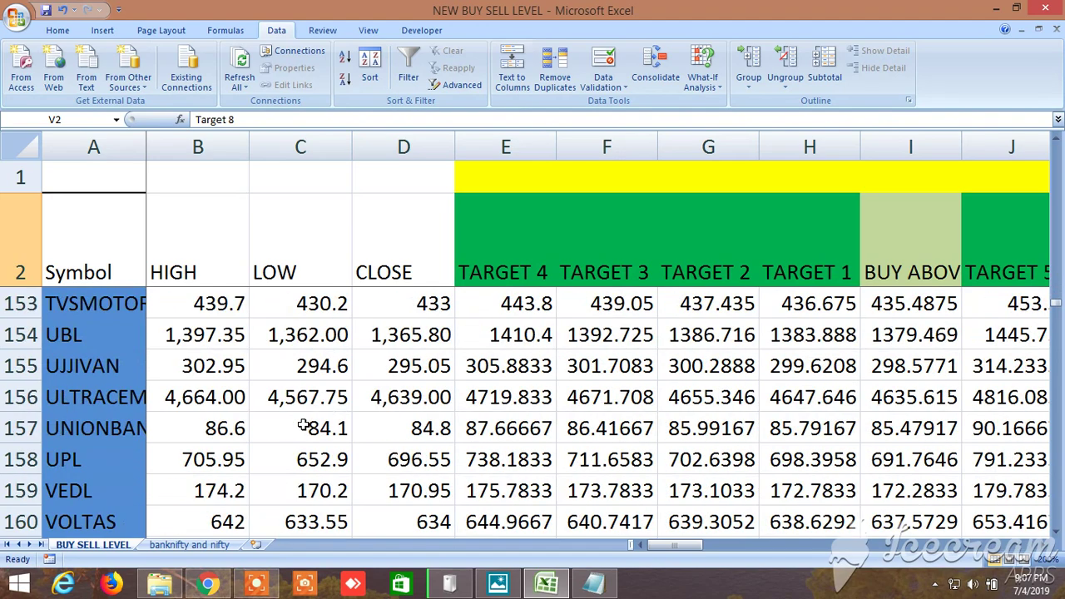
pyautogui.scroll(4, 305, 418)
pyautogui.scroll(-6, 304, 418)
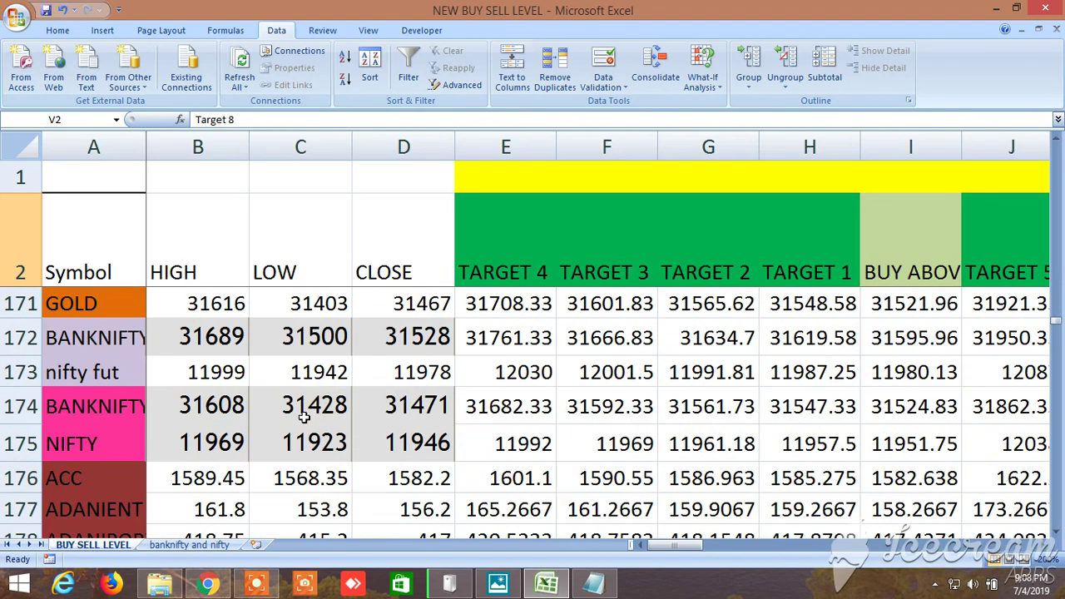
pyautogui.scroll(-2, 305, 419)
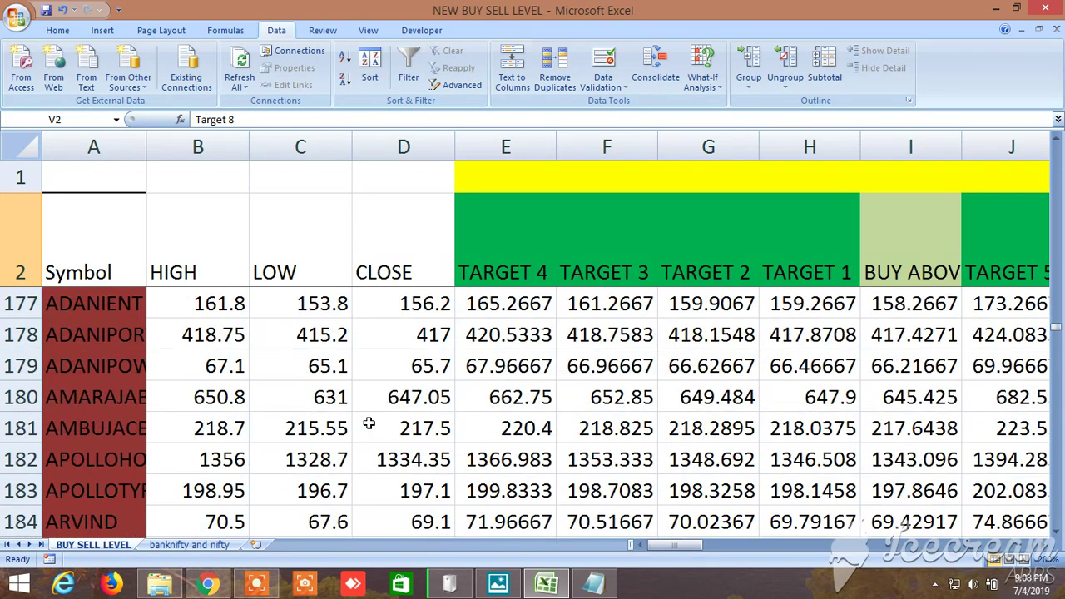
pyautogui.scroll(3, 436, 437)
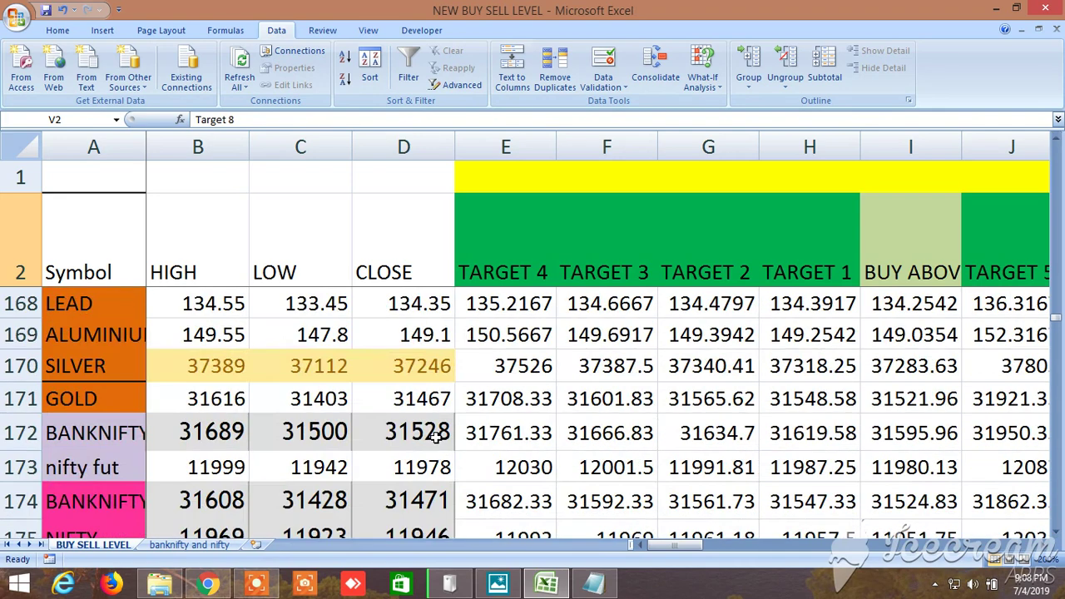
pyautogui.scroll(-1, 436, 438)
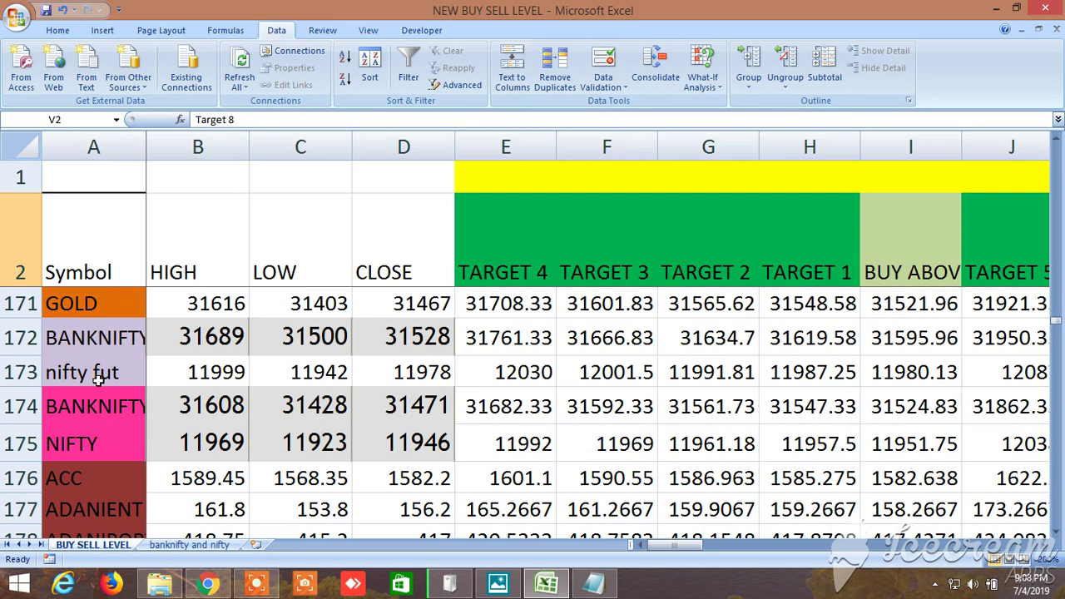
# Examine the BUY ABOVE and SELL BELOW levels and their targets for the GOLD, BANKNIFTY and NIFTY rows
pyautogui.click(1042, 546)
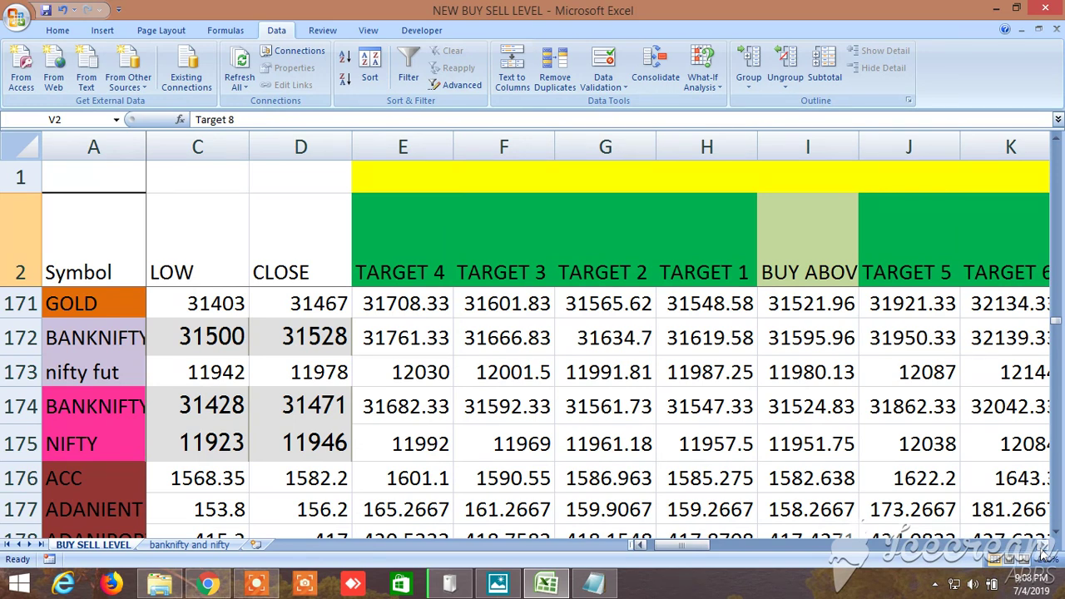
pyautogui.click(1042, 546)
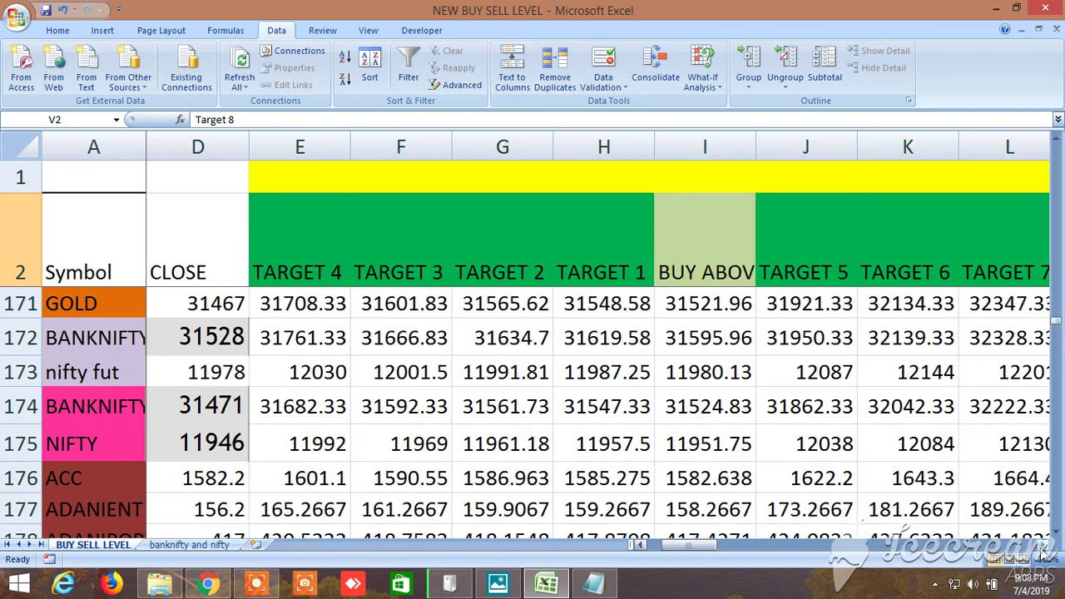
pyautogui.click(1041, 545)
pyautogui.click(1041, 546)
pyautogui.click(1041, 546)
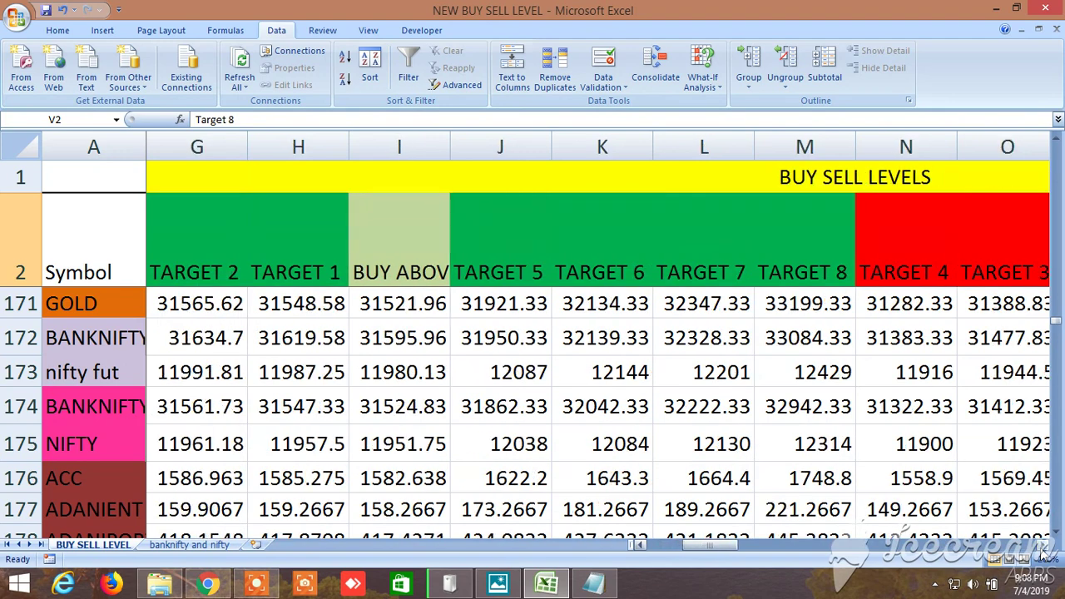
pyautogui.click(1041, 546)
pyautogui.click(1041, 546)
pyautogui.click(1042, 546)
pyautogui.click(1042, 545)
pyautogui.click(1042, 546)
pyautogui.click(1041, 546)
pyautogui.click(1041, 546)
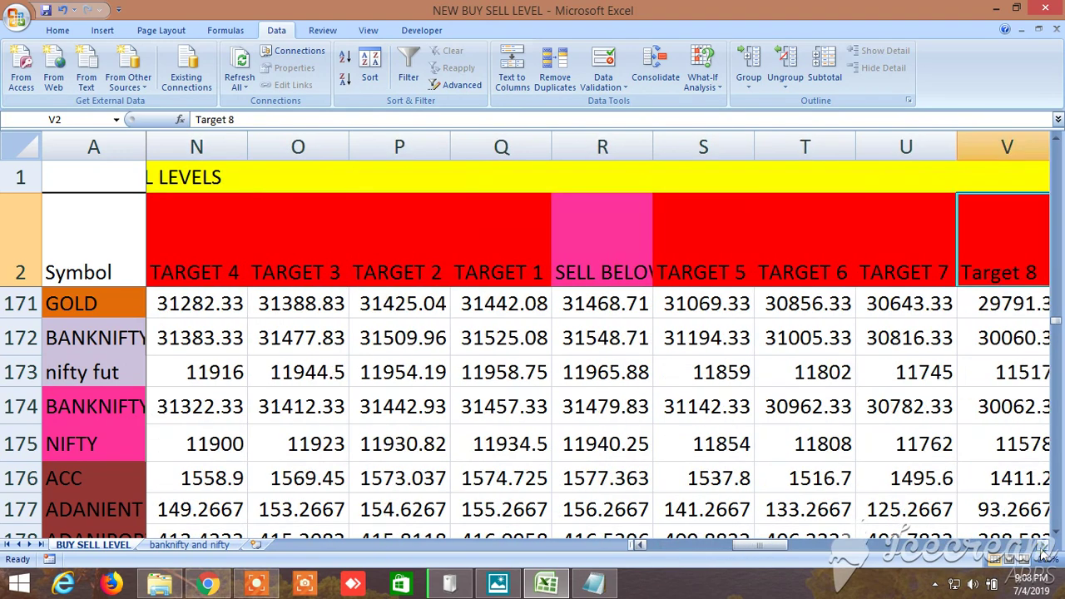
# Examine the LTP condition columns comparing price with the buy level and targets for the same index and commodity rows
pyautogui.click(1042, 546)
pyautogui.click(1042, 545)
pyautogui.click(1042, 546)
pyautogui.click(1041, 546)
pyautogui.click(1041, 546)
pyautogui.click(1041, 546)
pyautogui.click(1042, 546)
pyautogui.click(1042, 546)
pyautogui.click(1041, 546)
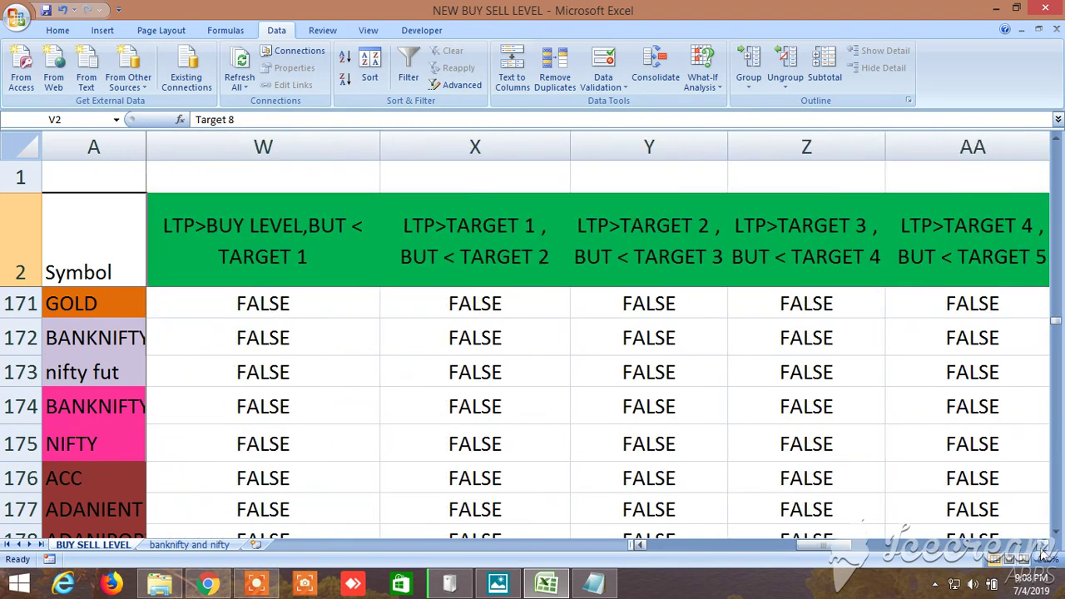
# Examine the remaining LTP condition columns for the index and commodity rows, through the sell-side condition between Target 7 and Target 8
pyautogui.click(1041, 545)
pyautogui.click(1041, 545)
pyautogui.click(1041, 546)
pyautogui.click(1042, 546)
pyautogui.click(1041, 546)
pyautogui.click(1042, 546)
pyautogui.click(1042, 546)
pyautogui.click(1042, 546)
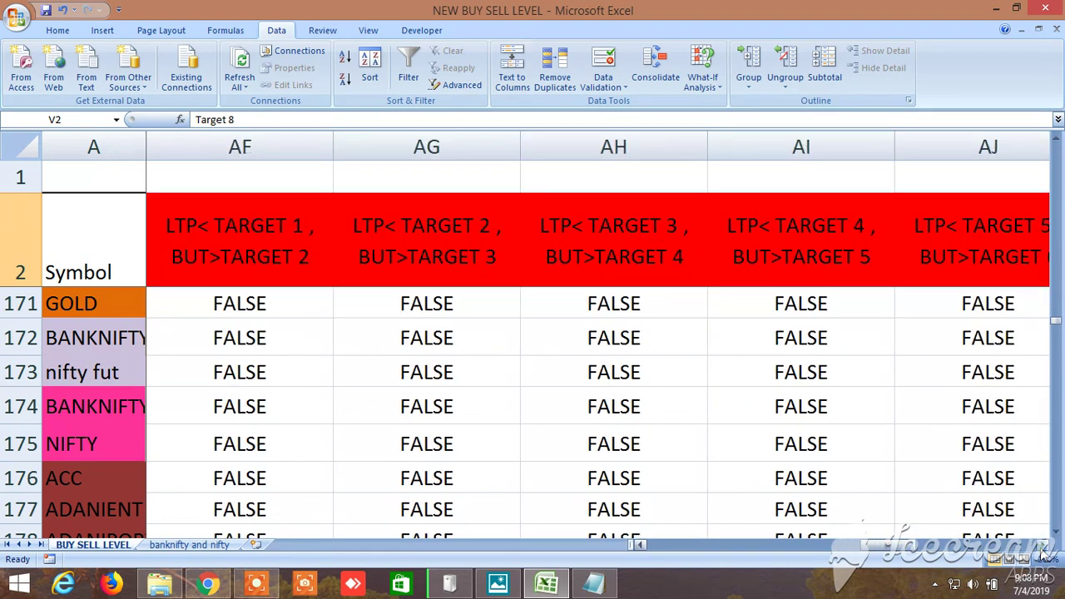
pyautogui.click(1041, 546)
pyautogui.click(1042, 545)
pyautogui.click(1041, 546)
pyautogui.click(1042, 545)
pyautogui.click(1041, 546)
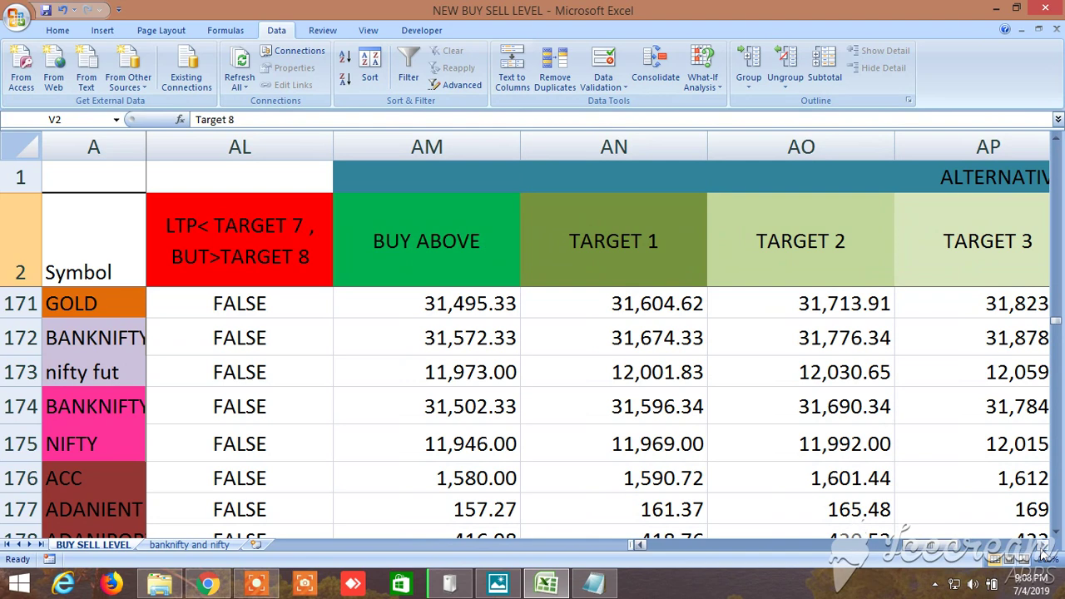
# Examine the alternative buy and sell levels with their three targets, and return to the HIGH, LOW and CLOSE columns
pyautogui.click(1042, 546)
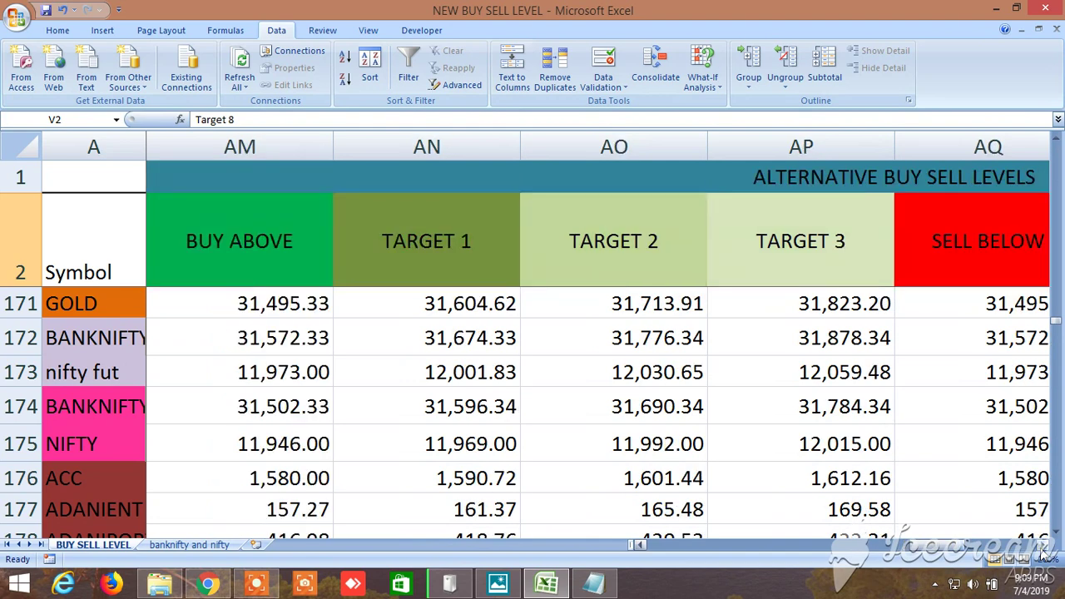
pyautogui.click(1042, 546)
pyautogui.click(1042, 545)
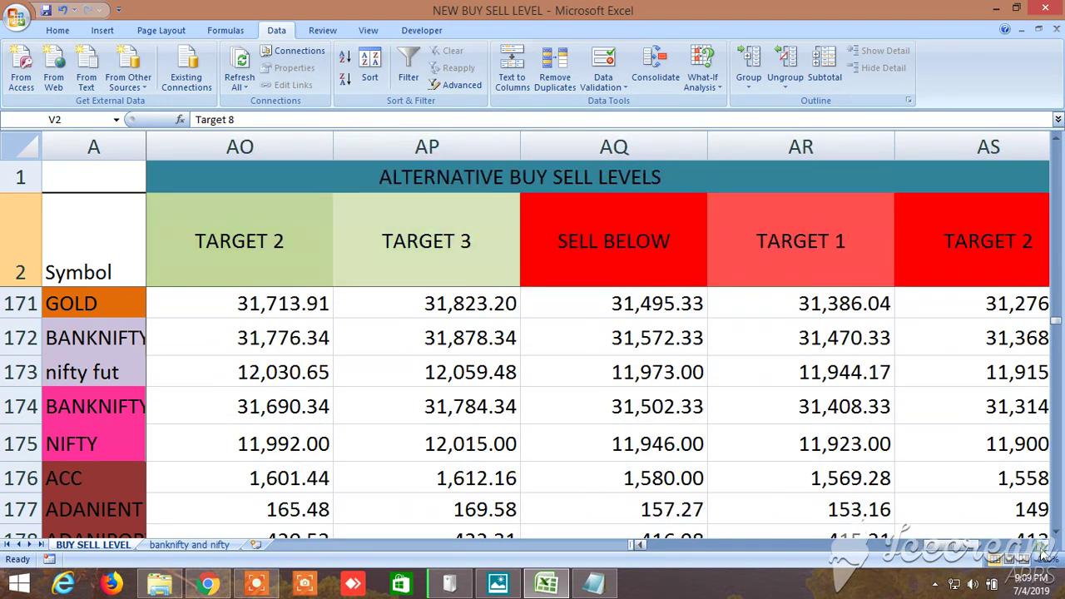
pyautogui.click(1042, 546)
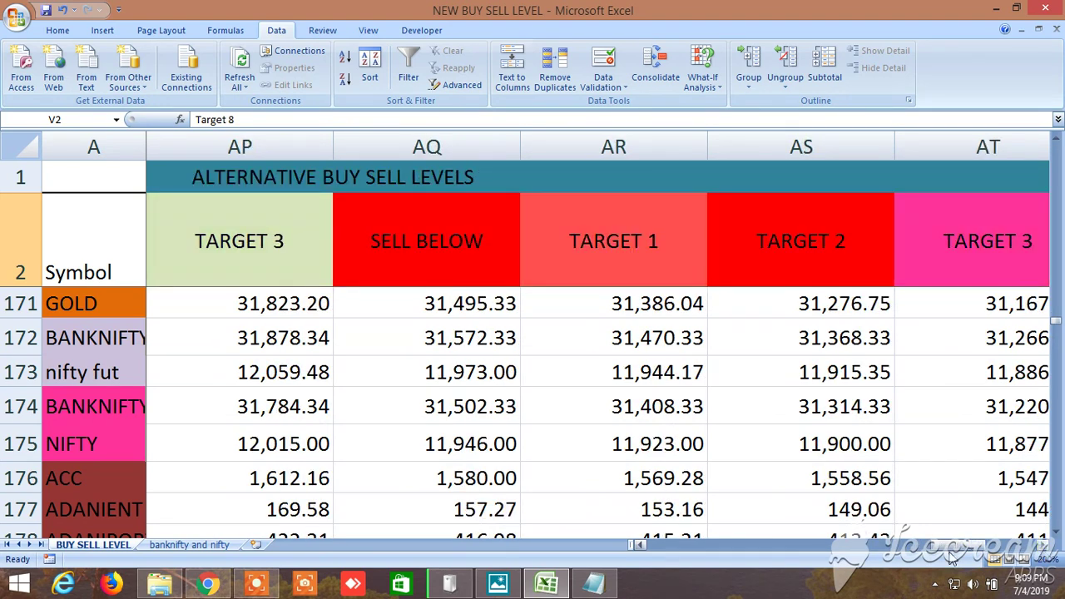
pyautogui.click(1042, 545)
pyautogui.moveTo(1032, 545); pyautogui.dragTo(637, 549)
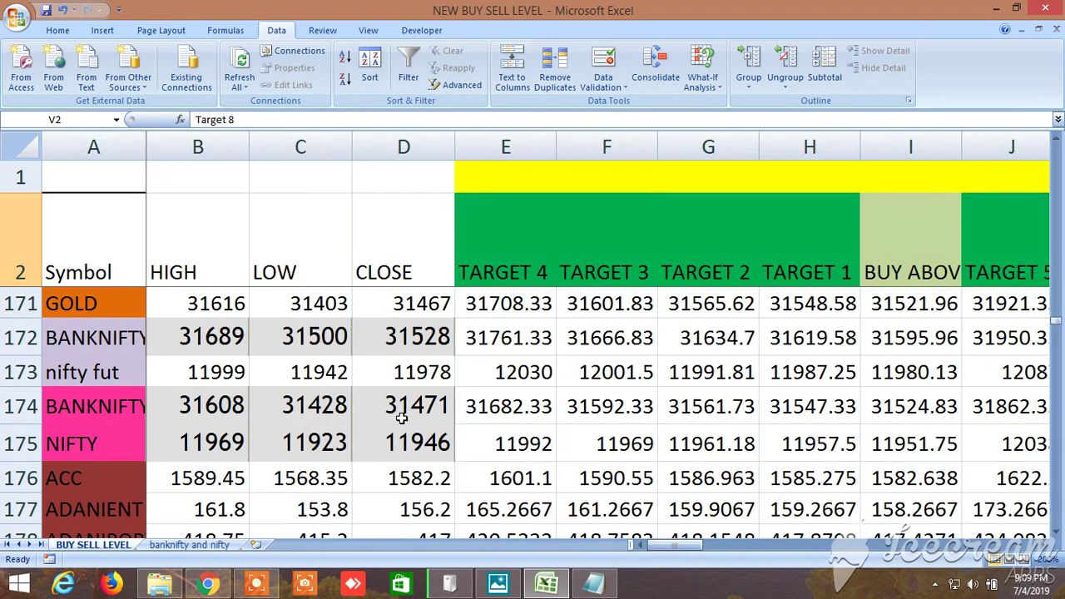
# Switch to the NEW BUY SELL LEVELS notes in Notepad and read them through to the contact line at the end
pyautogui.click(595, 587)
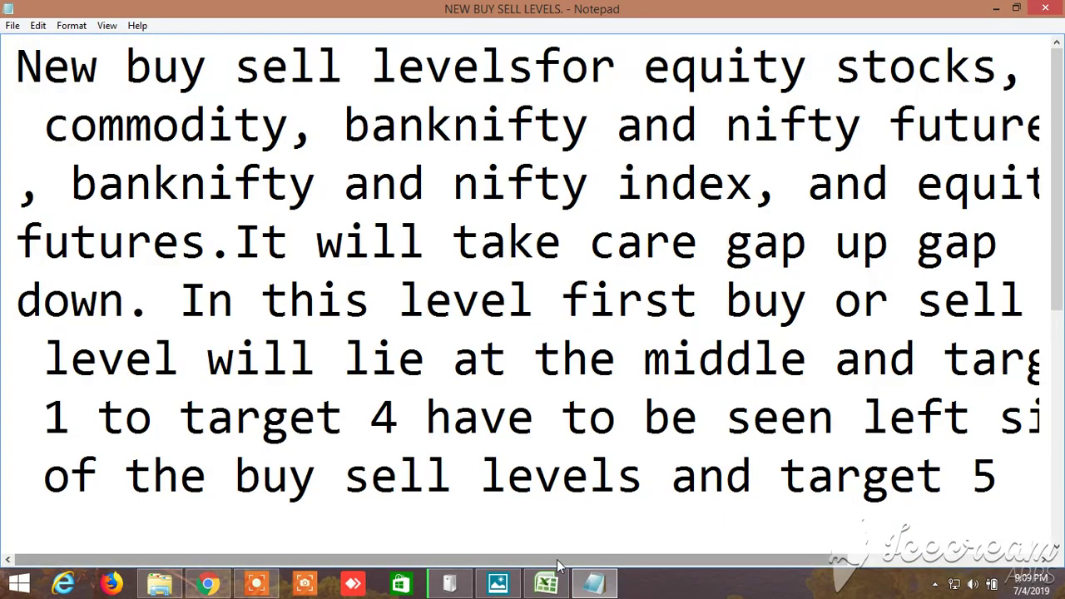
pyautogui.moveTo(557, 562)
pyautogui.mouseDown()
pyautogui.moveTo(658, 565)
pyautogui.moveTo(552, 568)
pyautogui.mouseUp()
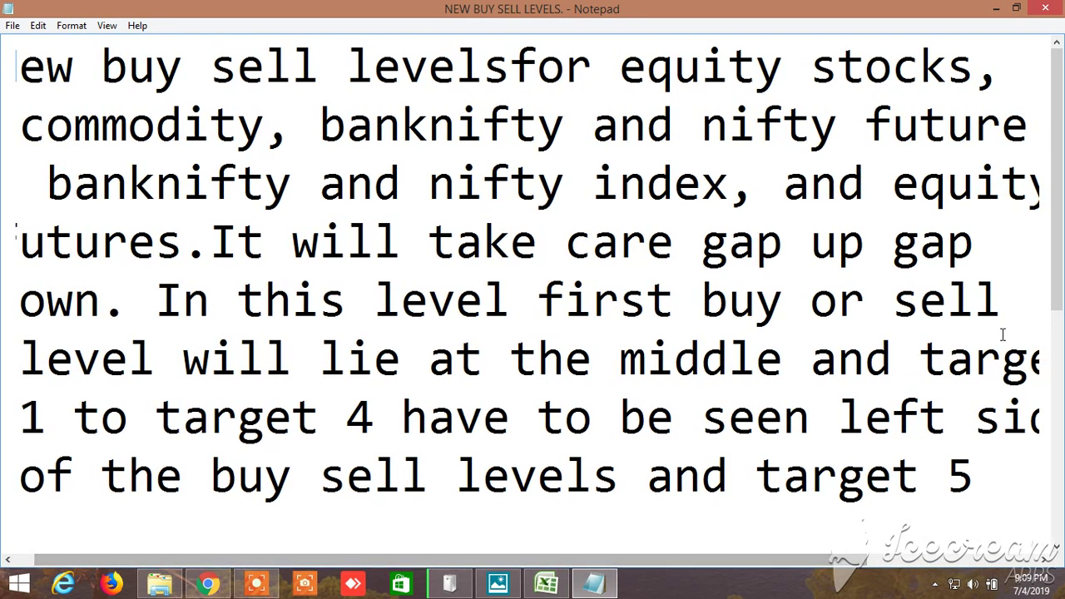
pyautogui.moveTo(1059, 287); pyautogui.dragTo(1060, 320)
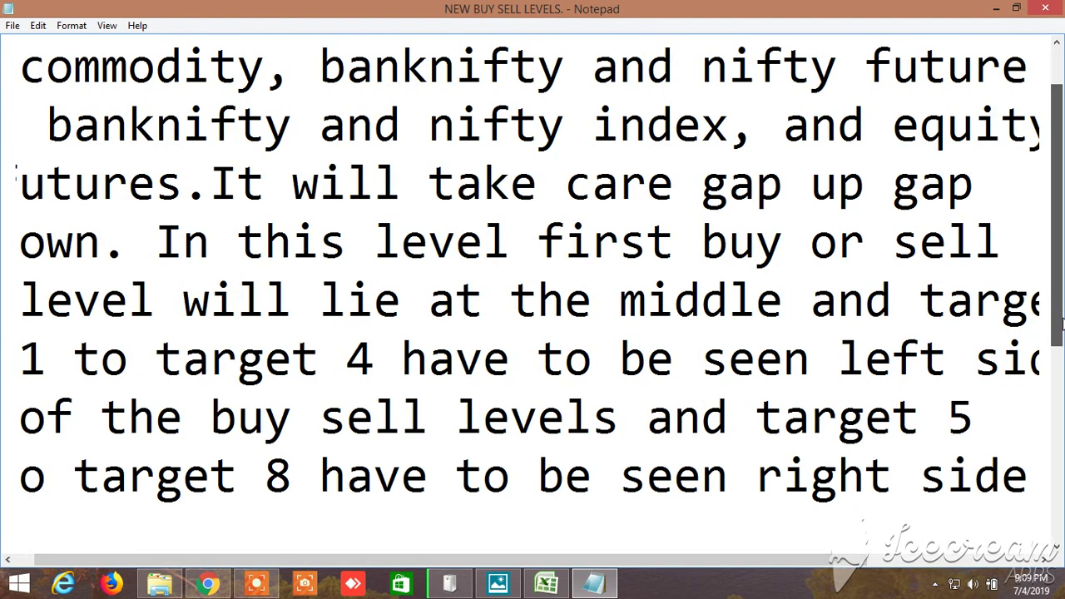
pyautogui.moveTo(824, 563); pyautogui.dragTo(802, 574)
pyautogui.moveTo(1031, 298); pyautogui.dragTo(1061, 405)
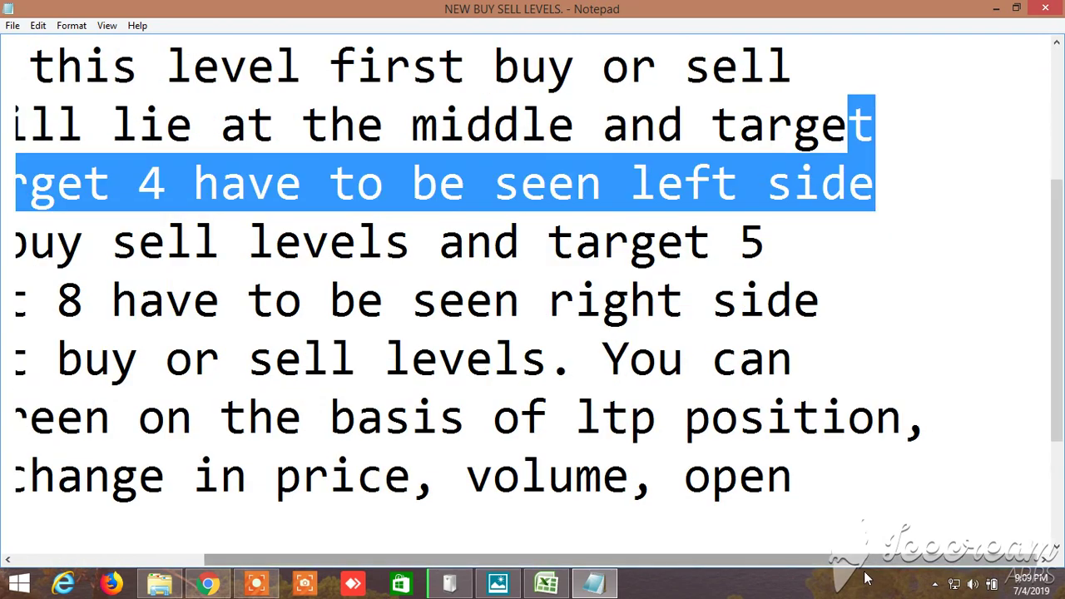
pyautogui.moveTo(876, 566); pyautogui.dragTo(769, 572)
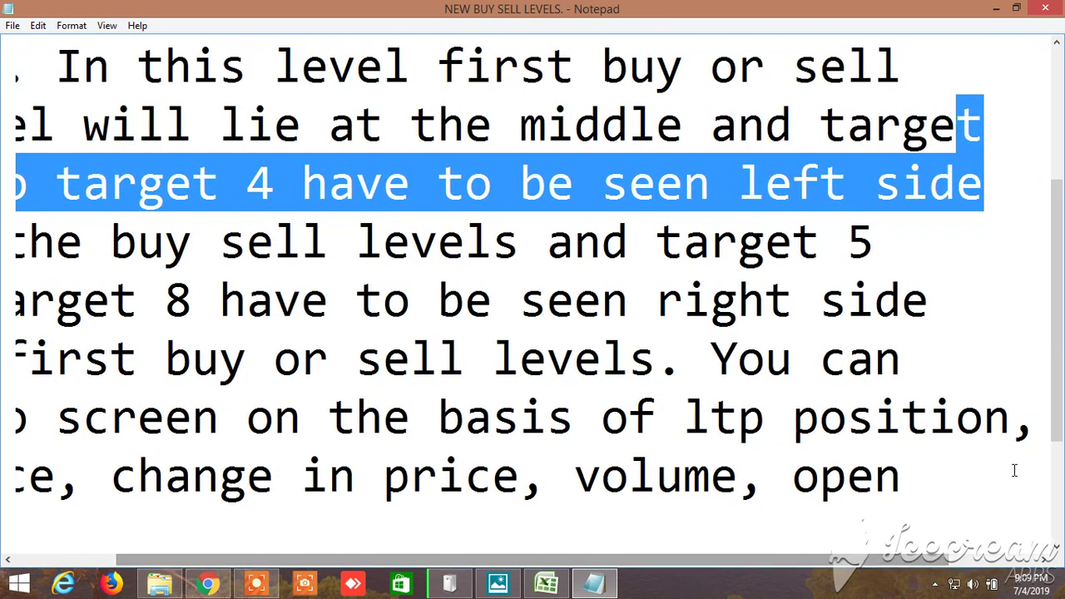
pyautogui.moveTo(1060, 420); pyautogui.dragTo(1059, 490)
pyautogui.moveTo(896, 570); pyautogui.dragTo(828, 571)
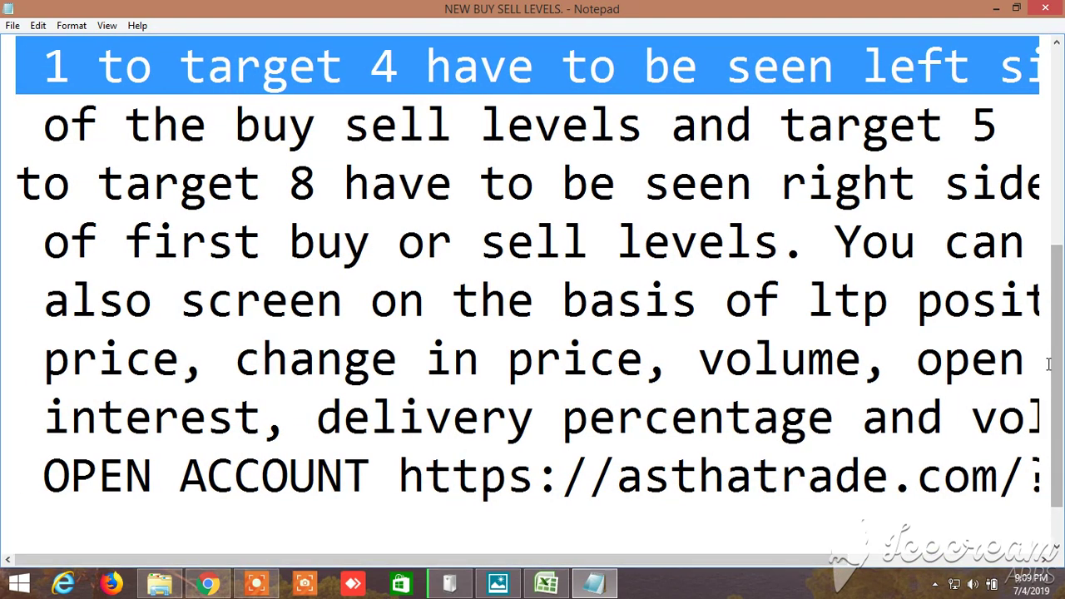
pyautogui.moveTo(1059, 366); pyautogui.dragTo(1062, 407)
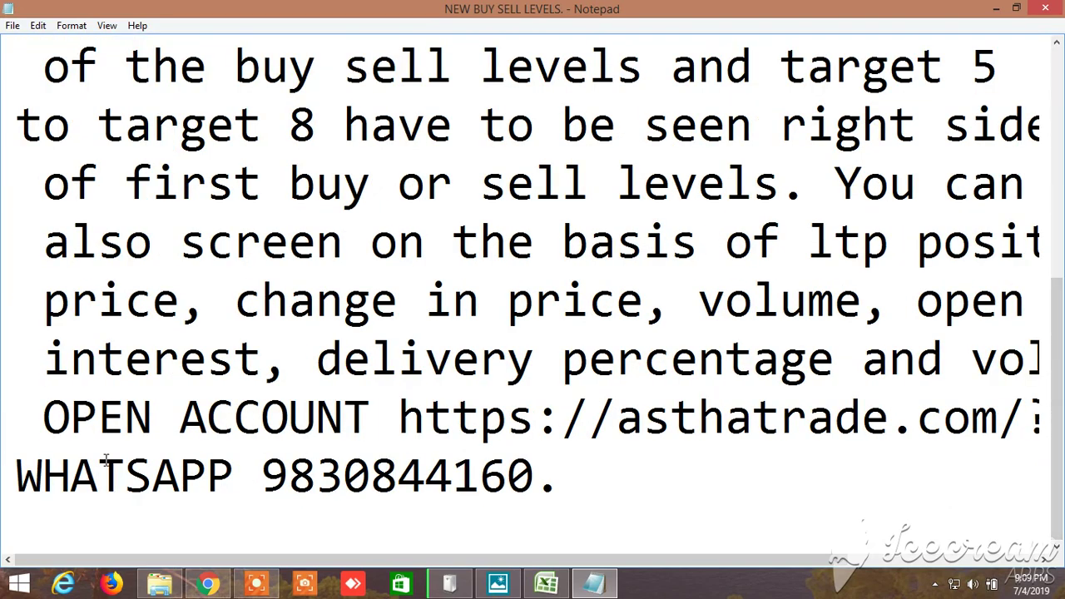
# Switch to Chrome to view the IBULHSGFIN chart in Zerodha Kite
pyautogui.click(208, 583)
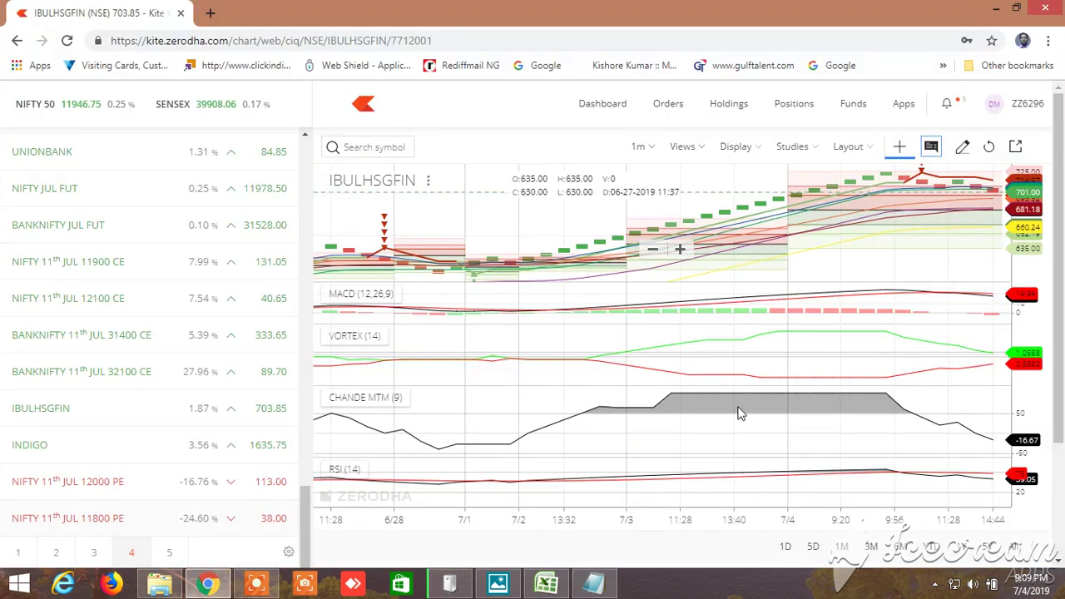